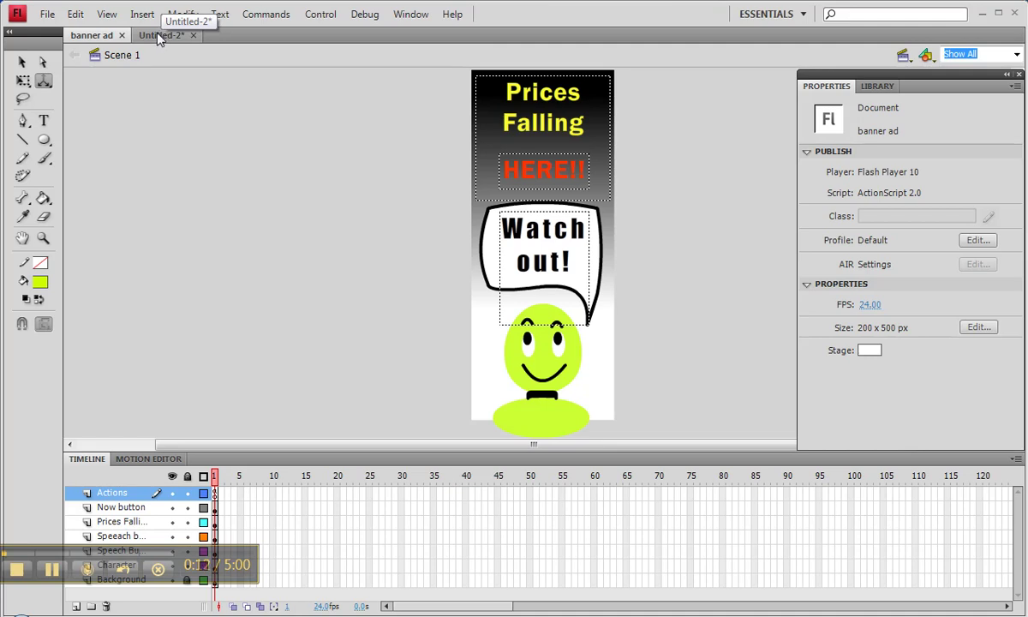
- In the Untitled-2 document, draw an outline-free lime green oval head low on the banner and push its bottom edge up to flatten the chin
{"action": "left_click", "coordinate": [159, 36]}
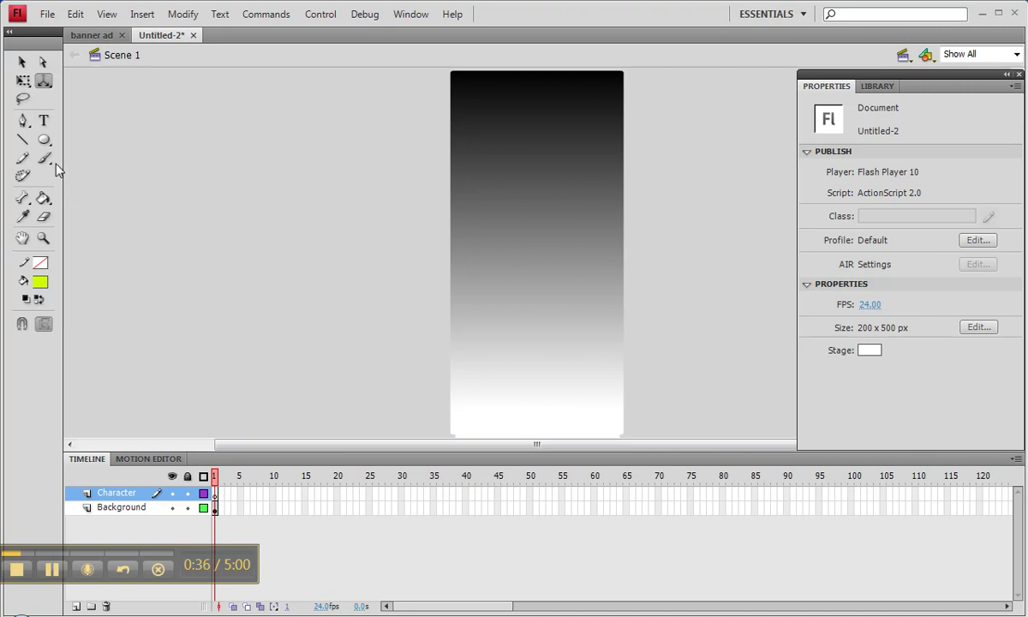
{"action": "left_click", "coordinate": [44, 140]}
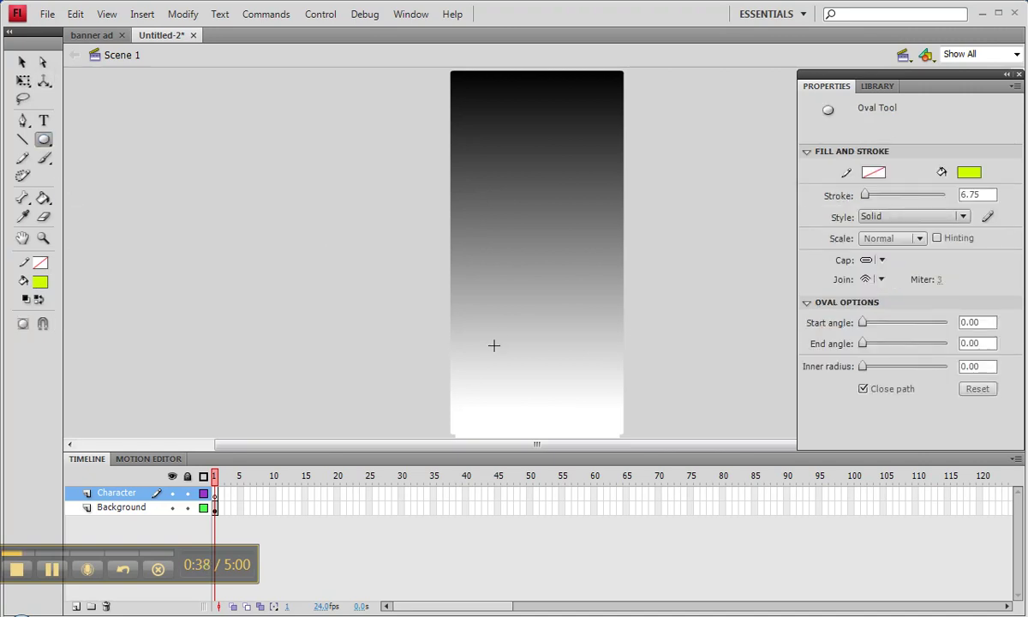
{"action": "left_click_drag", "start_coordinate": [498, 313], "coordinate": [572, 402]}
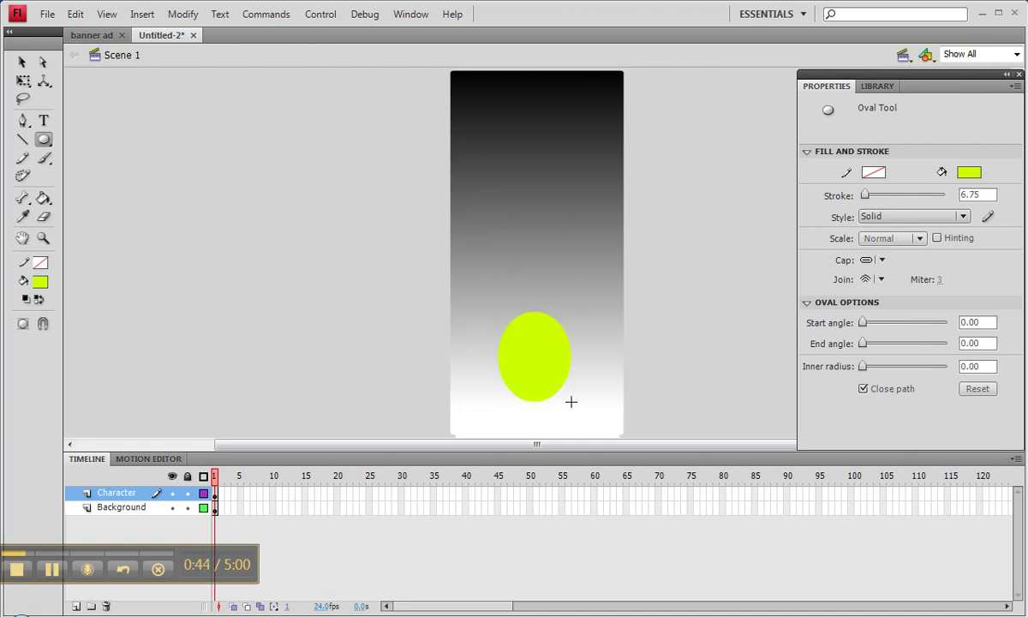
{"action": "left_click", "coordinate": [26, 71]}
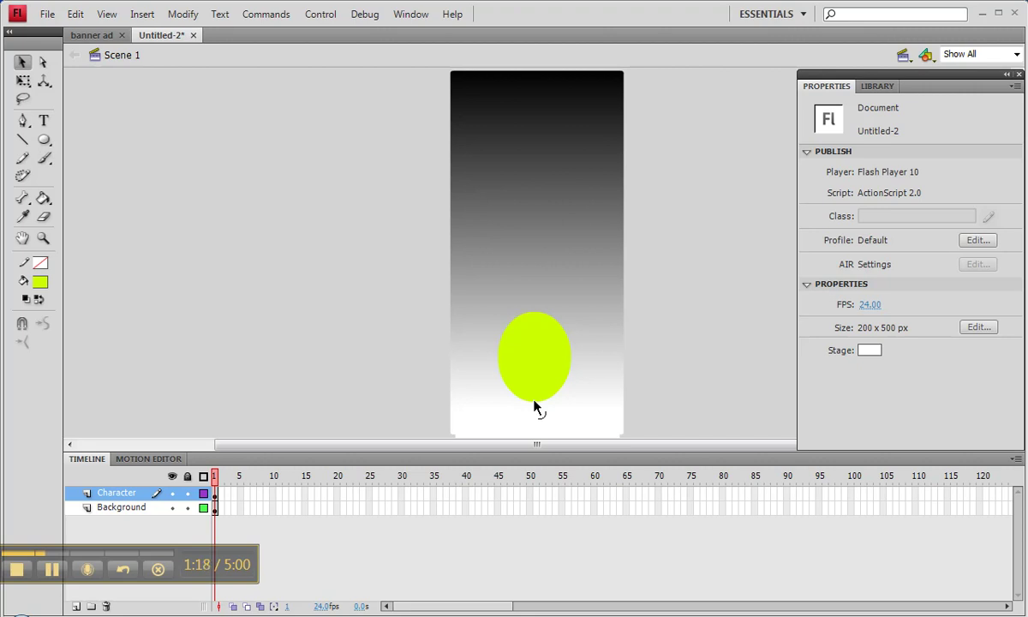
{"action": "left_click_drag", "start_coordinate": [534, 408], "coordinate": [535, 397]}
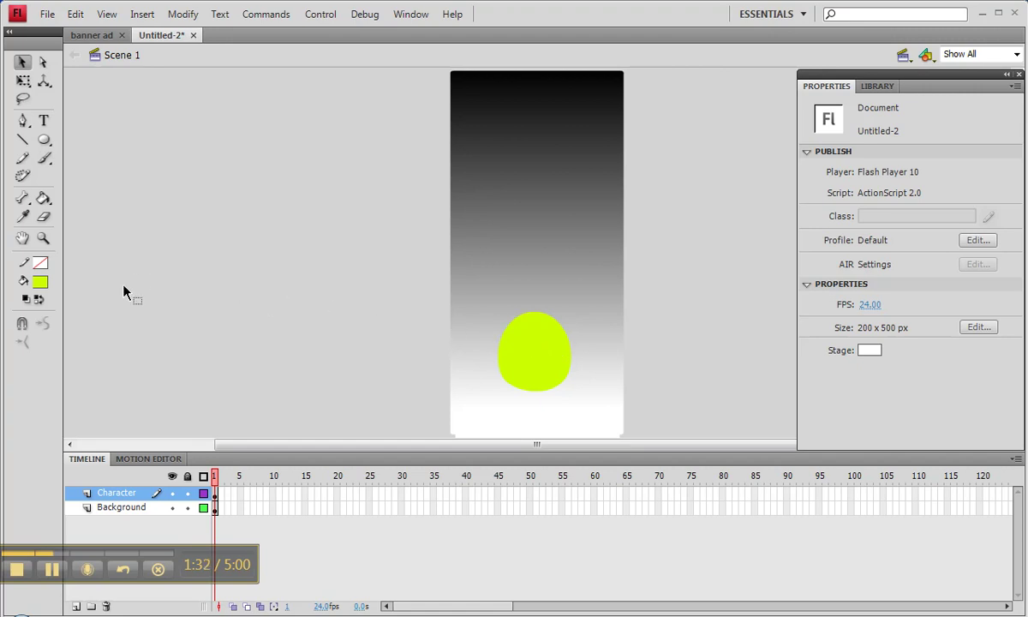
- Draw a white, outline-free oval eye about 18 x 32 px on the left half of the face
{"action": "left_click", "coordinate": [43, 141]}
{"action": "mouse_move", "coordinate": [44, 141]}
{"action": "left_mouse_down"}
{"action": "mouse_move", "coordinate": [110, 171]}
{"action": "mouse_move", "coordinate": [112, 160]}
{"action": "left_mouse_up"}
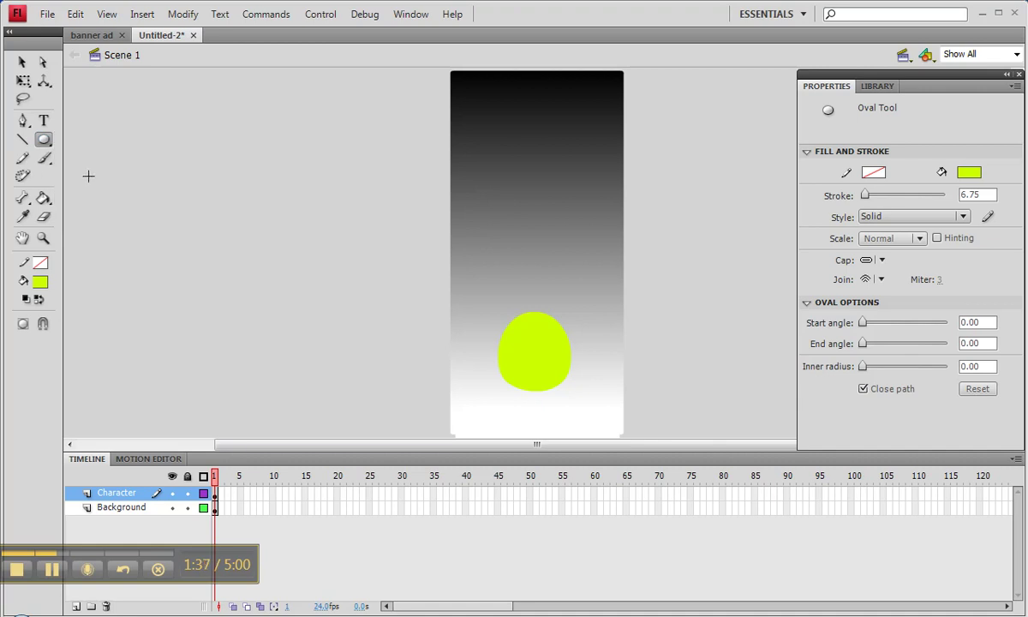
{"action": "left_click", "coordinate": [43, 264]}
{"action": "left_click", "coordinate": [53, 388]}
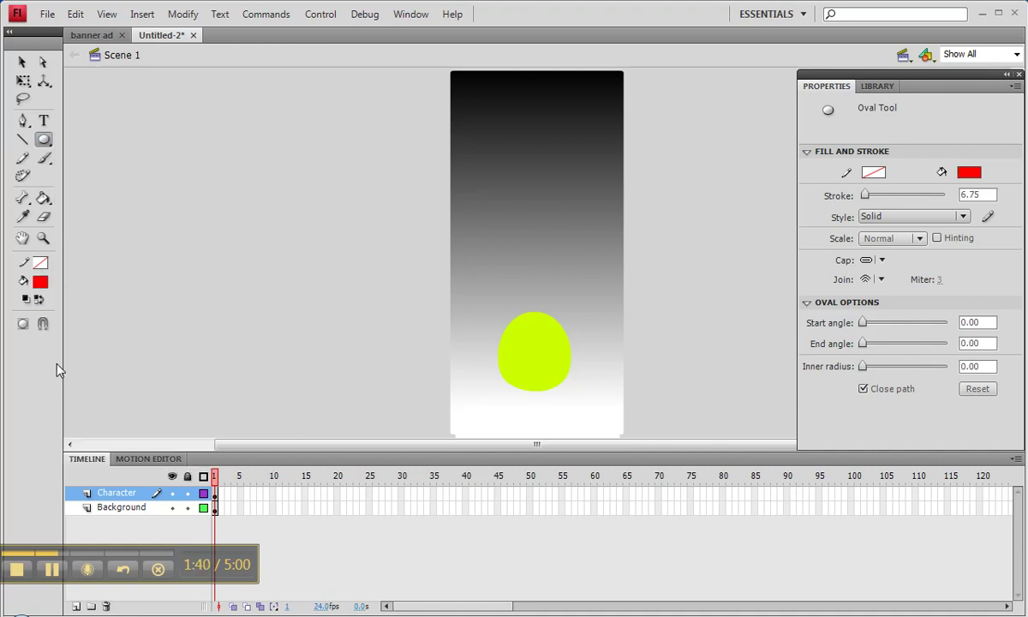
{"action": "left_click", "coordinate": [41, 282]}
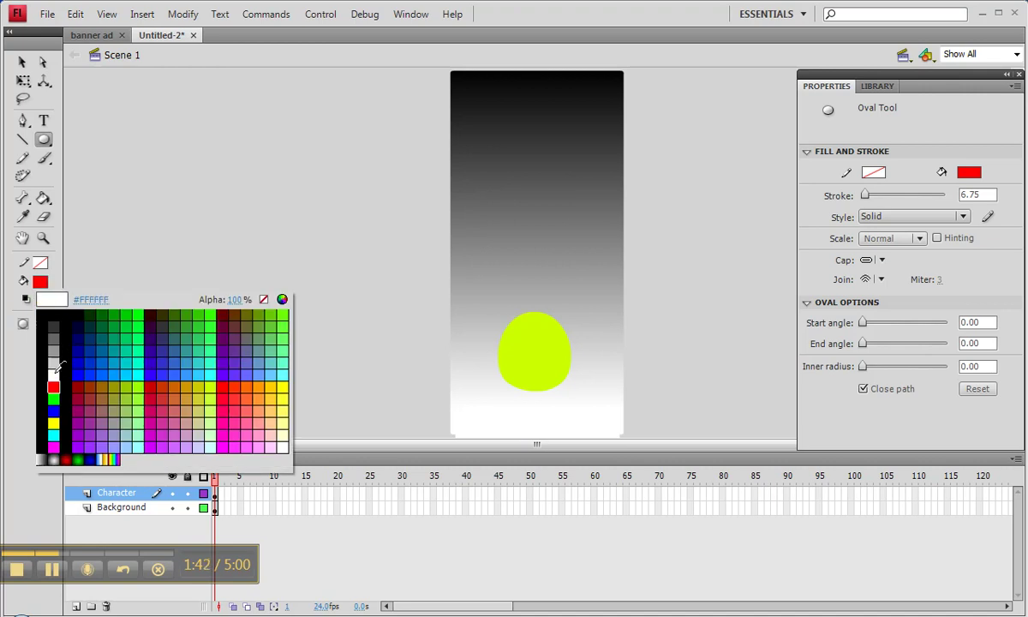
{"action": "left_click", "coordinate": [52, 346]}
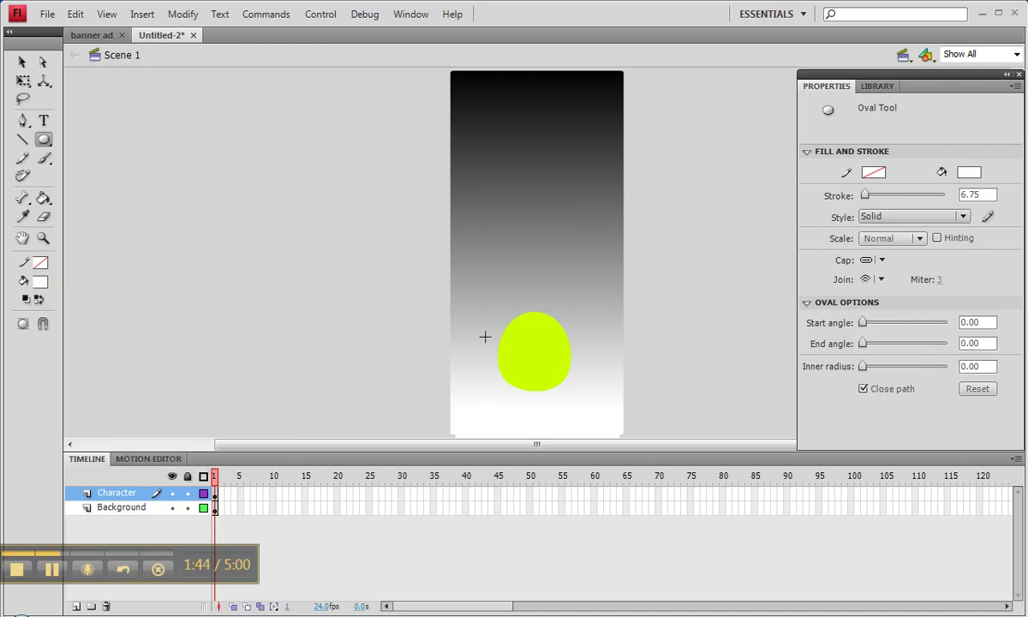
{"action": "mouse_move", "coordinate": [512, 334]}
{"action": "left_mouse_down"}
{"action": "mouse_move", "coordinate": [525, 367]}
{"action": "mouse_move", "coordinate": [526, 358]}
{"action": "left_mouse_up"}
- Duplicate the white eye and place the copy level with it on the right half of the face
{"action": "left_click", "coordinate": [22, 61]}
{"action": "left_click", "coordinate": [517, 355]}
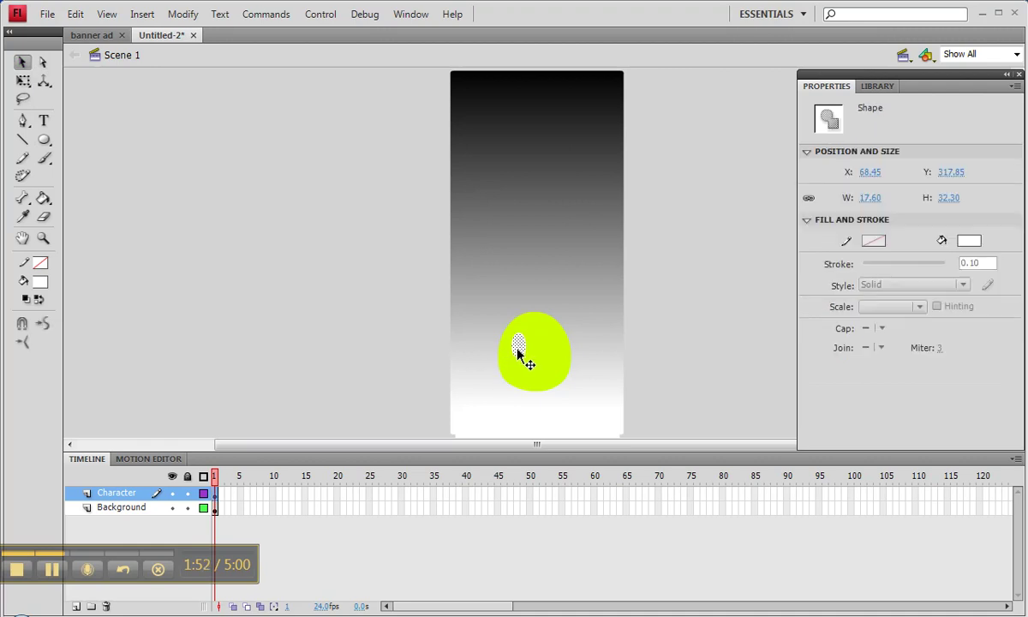
{"action": "key", "text": "ctrl+c"}
{"action": "key", "text": "ctrl+v"}
{"action": "left_click_drag", "start_coordinate": [539, 255], "coordinate": [551, 347]}
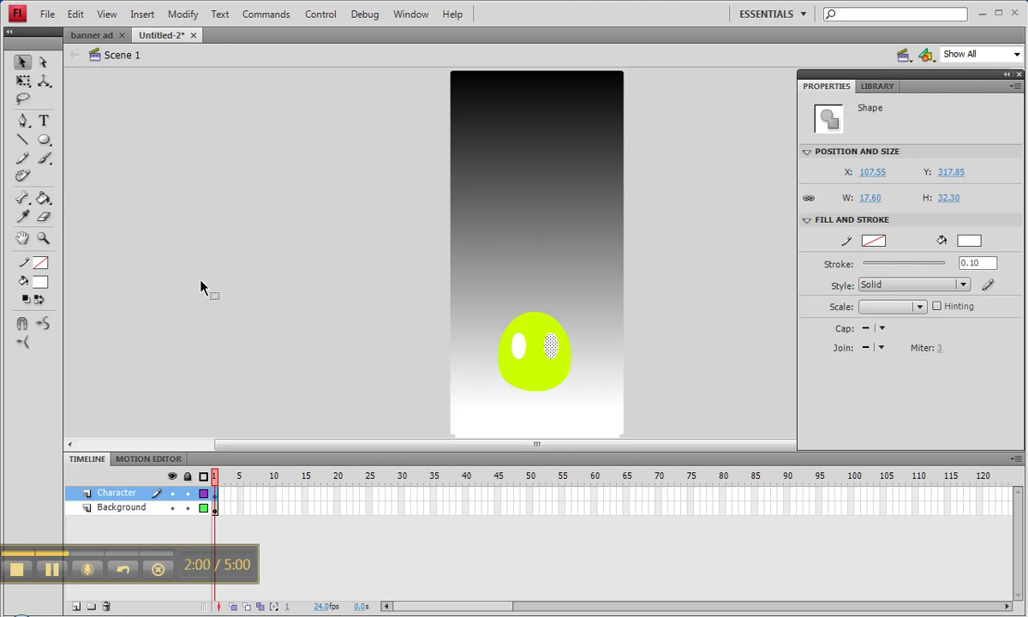
{"action": "left_click", "coordinate": [163, 255]}
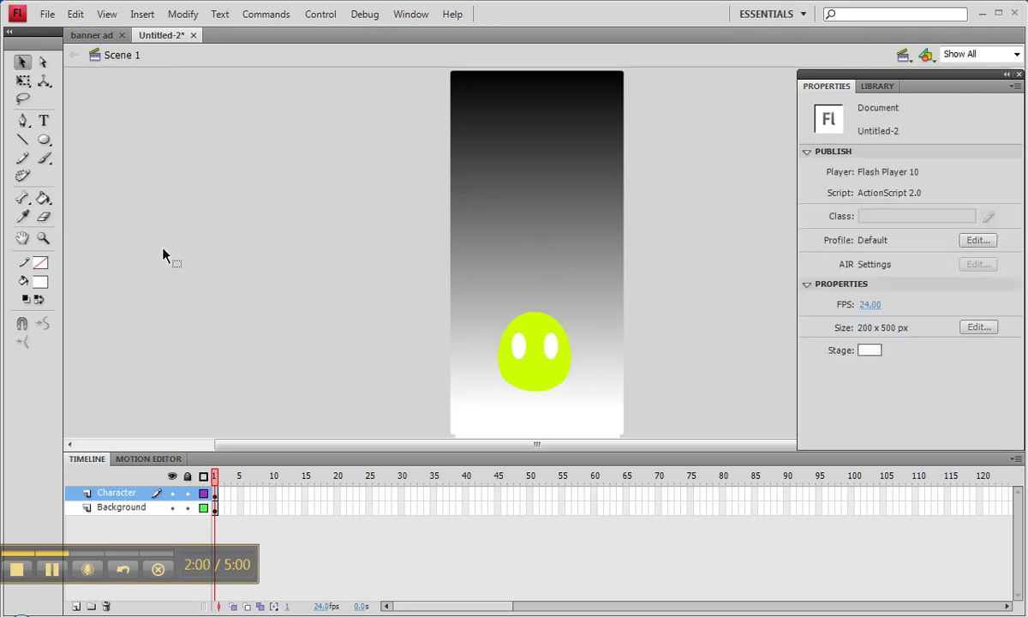
- Draw a black oval pupil about 7 x 14 px beside the stage and move it into the left eye
{"action": "left_click", "coordinate": [47, 285]}
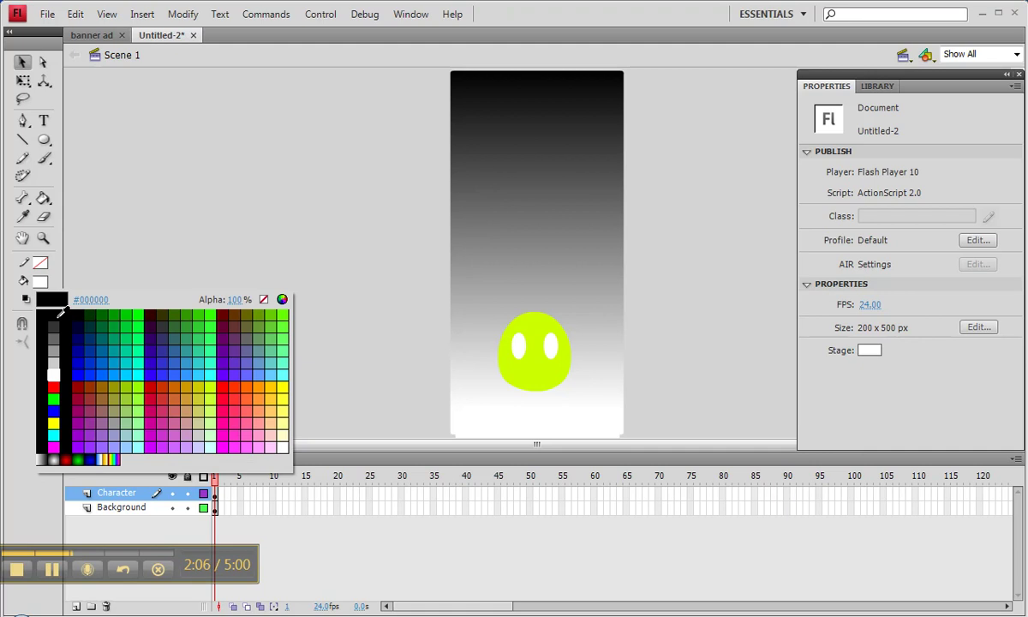
{"action": "left_click", "coordinate": [57, 317]}
{"action": "left_click", "coordinate": [44, 140]}
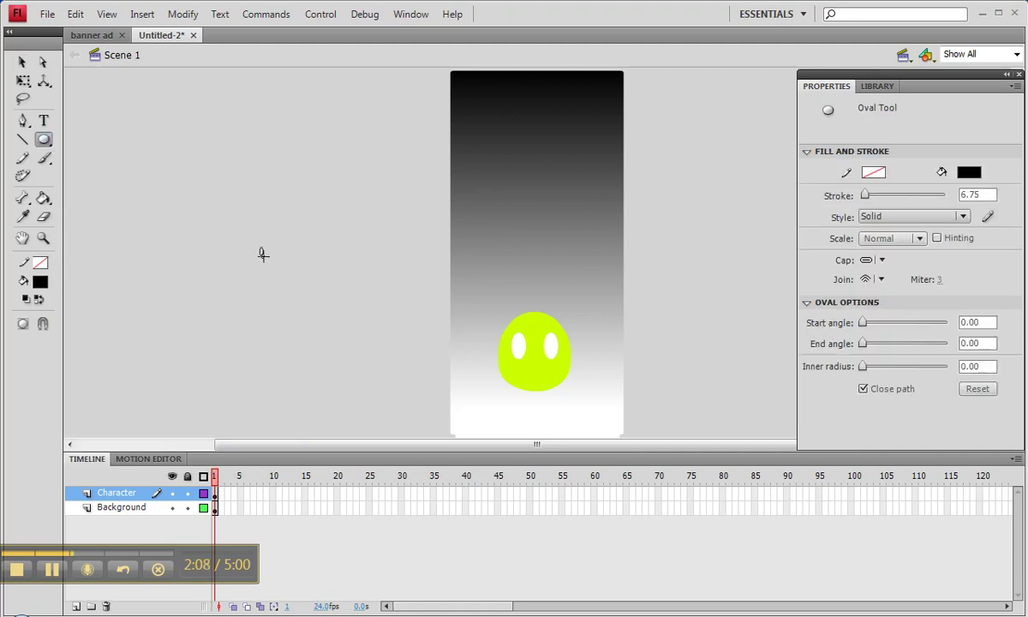
{"action": "left_click_drag", "start_coordinate": [260, 247], "coordinate": [265, 257]}
{"action": "left_click", "coordinate": [22, 62]}
{"action": "left_click_drag", "start_coordinate": [264, 252], "coordinate": [522, 348]}
- Duplicate the black pupil and place the copy inside the right eye
{"action": "key", "text": "ctrl+c"}
{"action": "key", "text": "ctrl+v"}
{"action": "left_click_drag", "start_coordinate": [542, 257], "coordinate": [550, 340]}
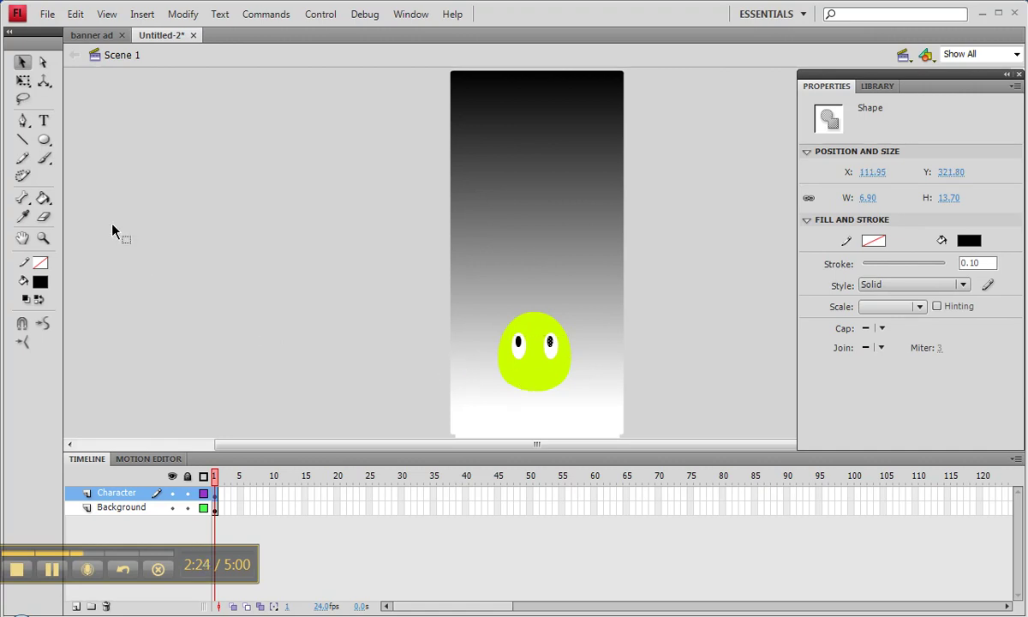
- Draw a black horizontal line about 44 px long below the eyes as the mouth, using a 6.75 stroke
{"action": "left_click", "coordinate": [24, 143]}
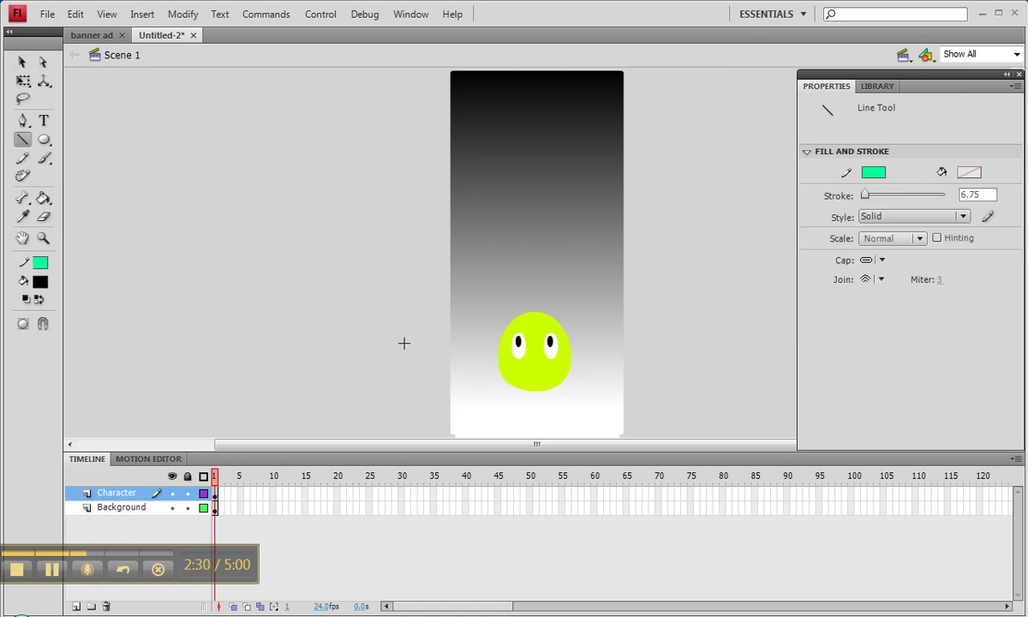
{"action": "left_click", "coordinate": [41, 265]}
{"action": "left_click", "coordinate": [51, 279]}
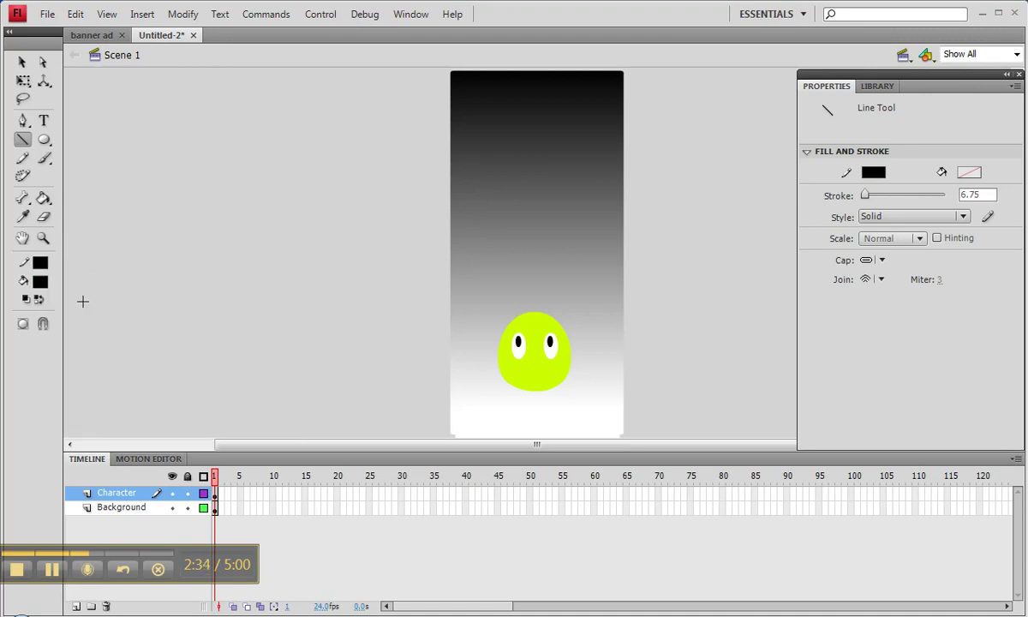
{"action": "left_click_drag", "start_coordinate": [518, 367], "coordinate": [556, 366]}
- Thin the mouth line's stroke to 0.90 and bend its middle downward into a smile
{"action": "left_click", "coordinate": [22, 61]}
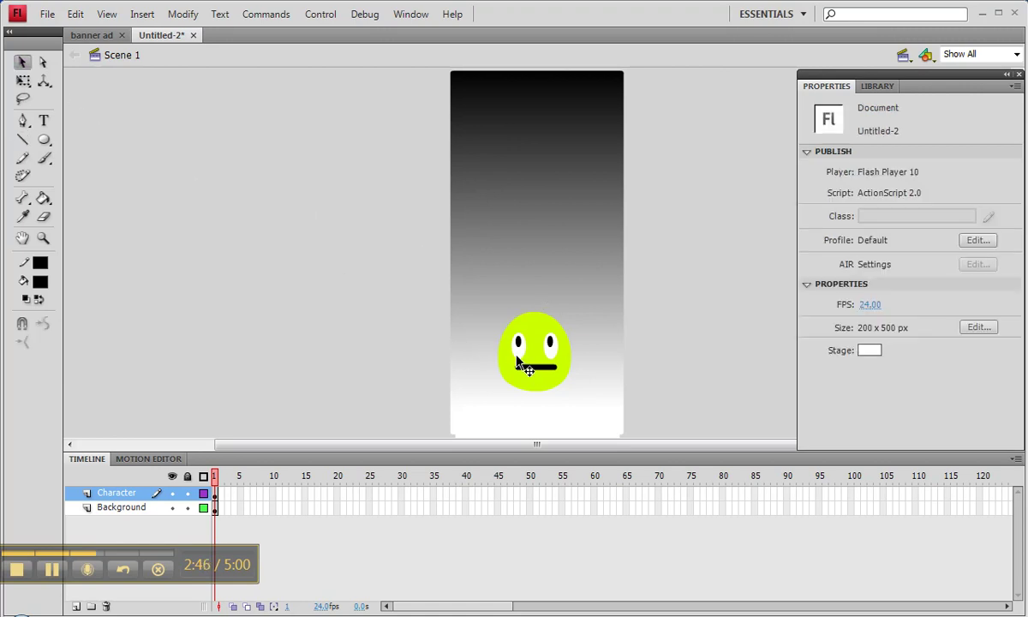
{"action": "left_click", "coordinate": [540, 367]}
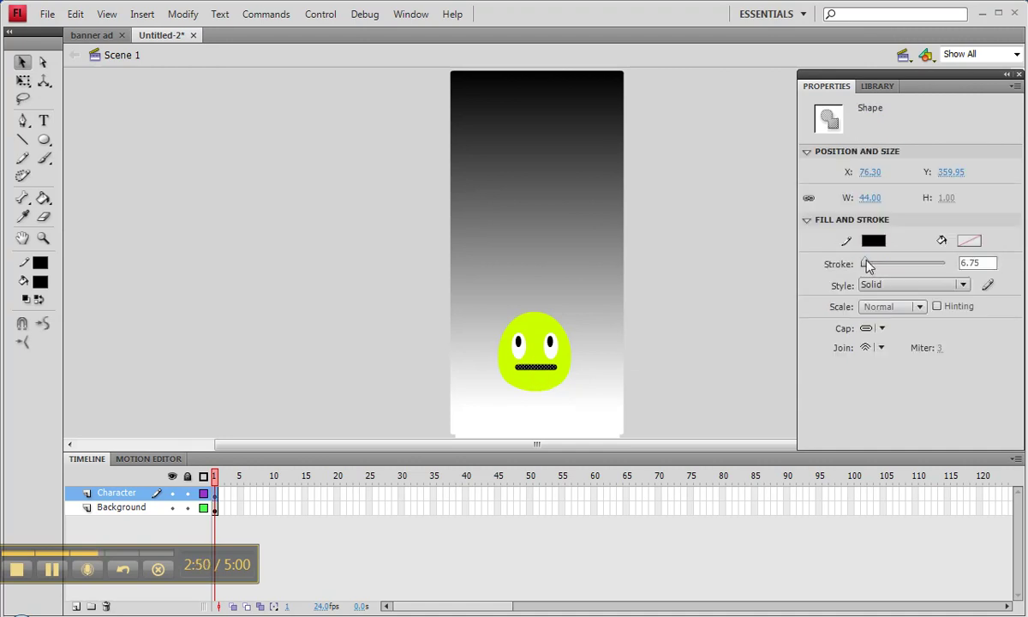
{"action": "left_click_drag", "start_coordinate": [868, 266], "coordinate": [868, 267]}
{"action": "left_click_drag", "start_coordinate": [869, 265], "coordinate": [867, 266]}
{"action": "left_click", "coordinate": [321, 285]}
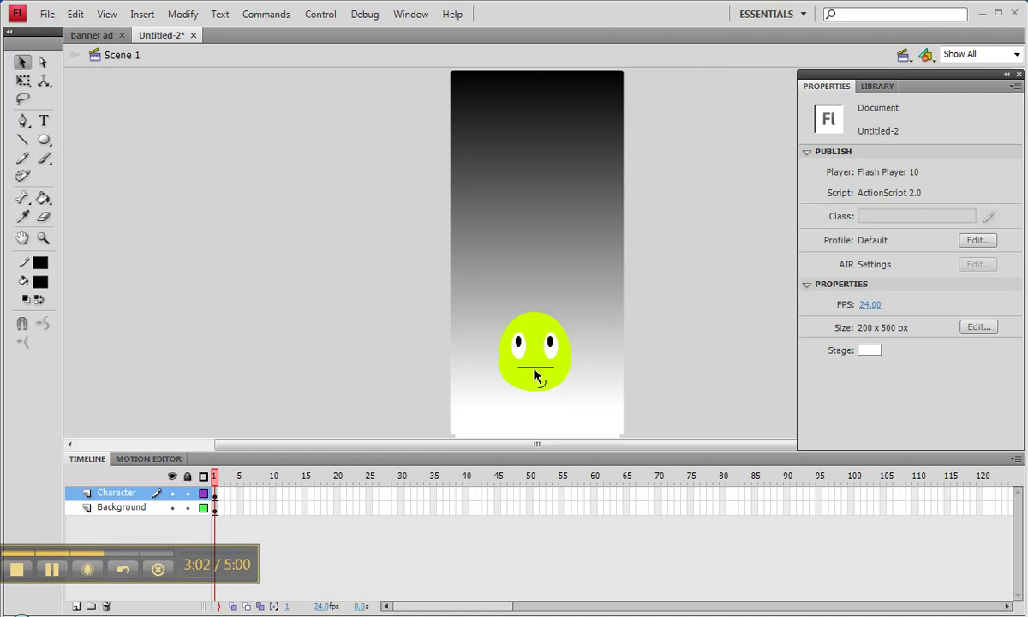
{"action": "left_click_drag", "start_coordinate": [535, 376], "coordinate": [535, 394]}
- Draw short black lines above the eyes and curve them into eyebrows
{"action": "left_click", "coordinate": [22, 140]}
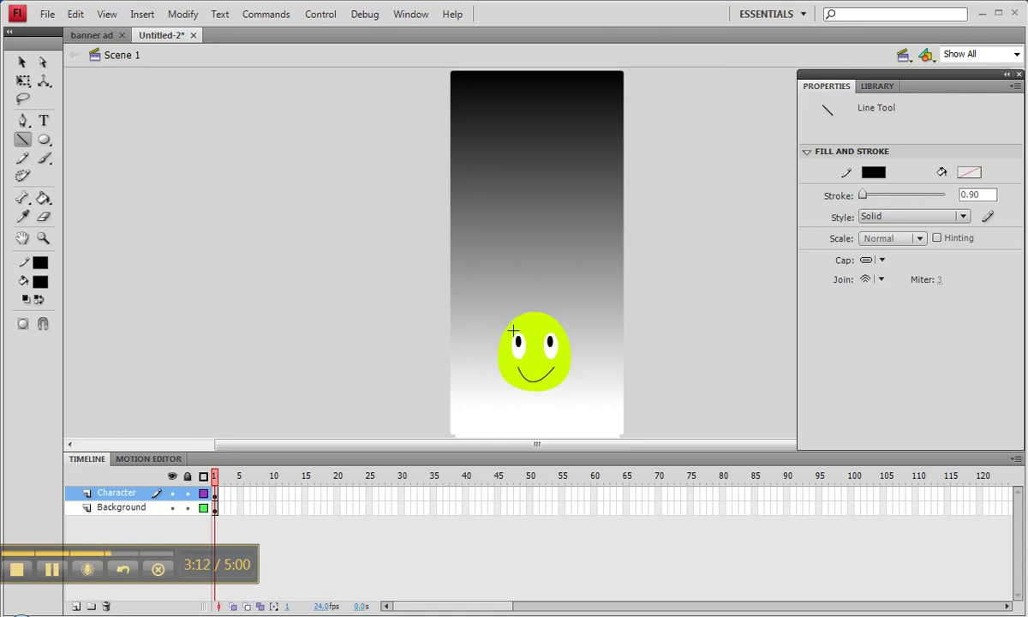
{"action": "left_click_drag", "start_coordinate": [517, 328], "coordinate": [526, 326]}
{"action": "left_click", "coordinate": [23, 65]}
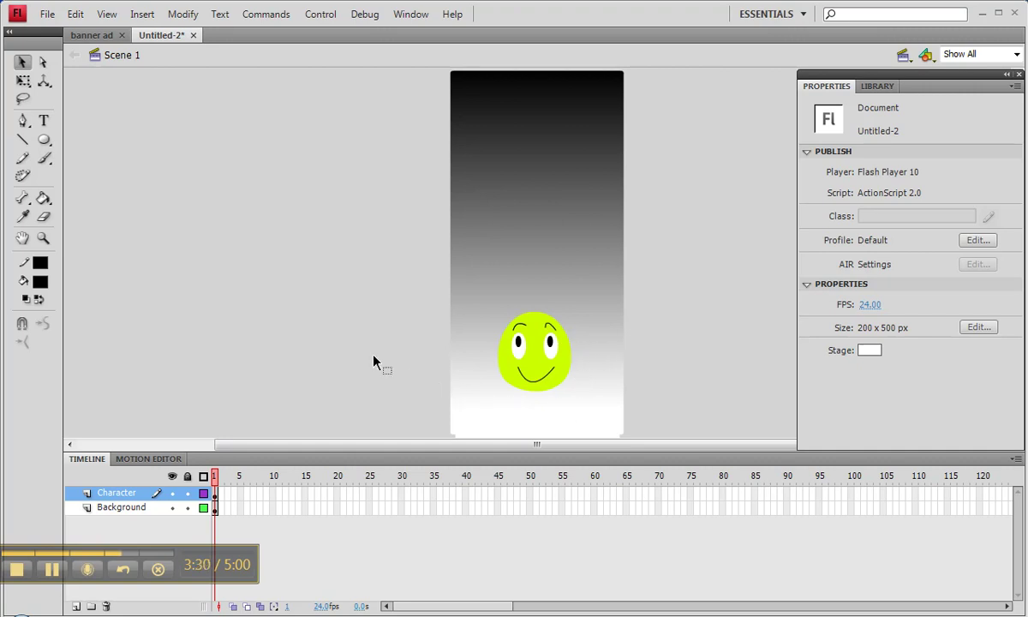
- Draw a small black rectangle with a corner radius of 2.00 directly under the head as the neck
{"action": "left_click", "coordinate": [49, 139]}
{"action": "left_click", "coordinate": [48, 142]}
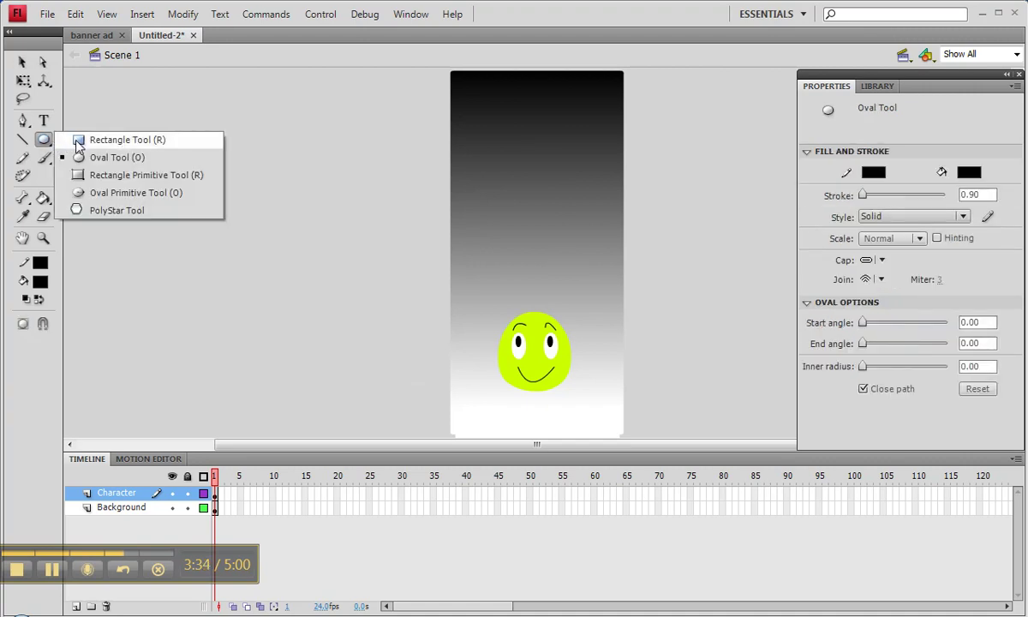
{"action": "left_click", "coordinate": [81, 142]}
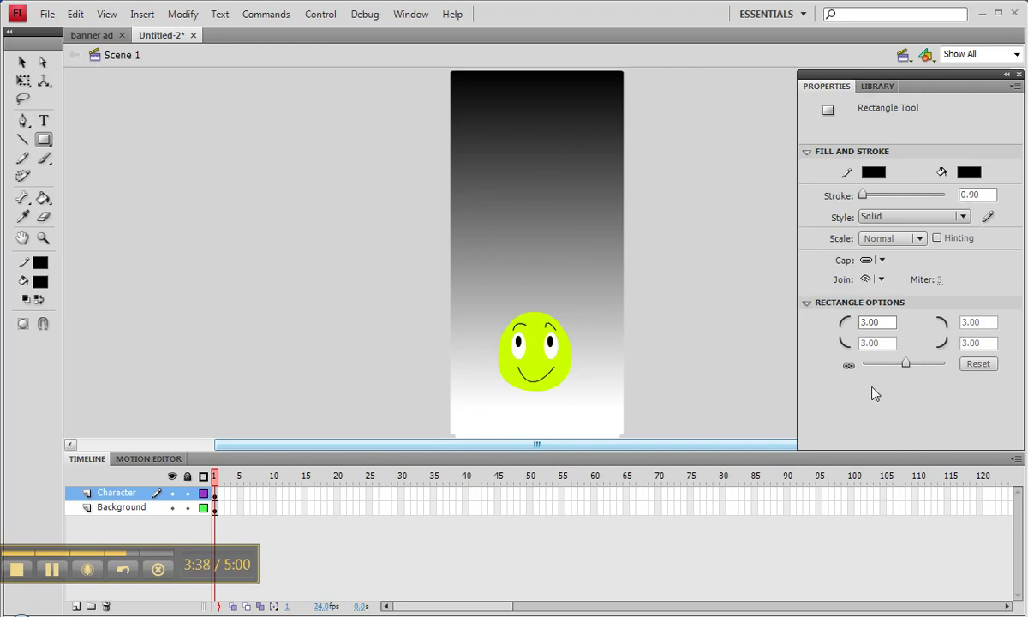
{"action": "left_click", "coordinate": [847, 365]}
{"action": "left_click", "coordinate": [878, 323]}
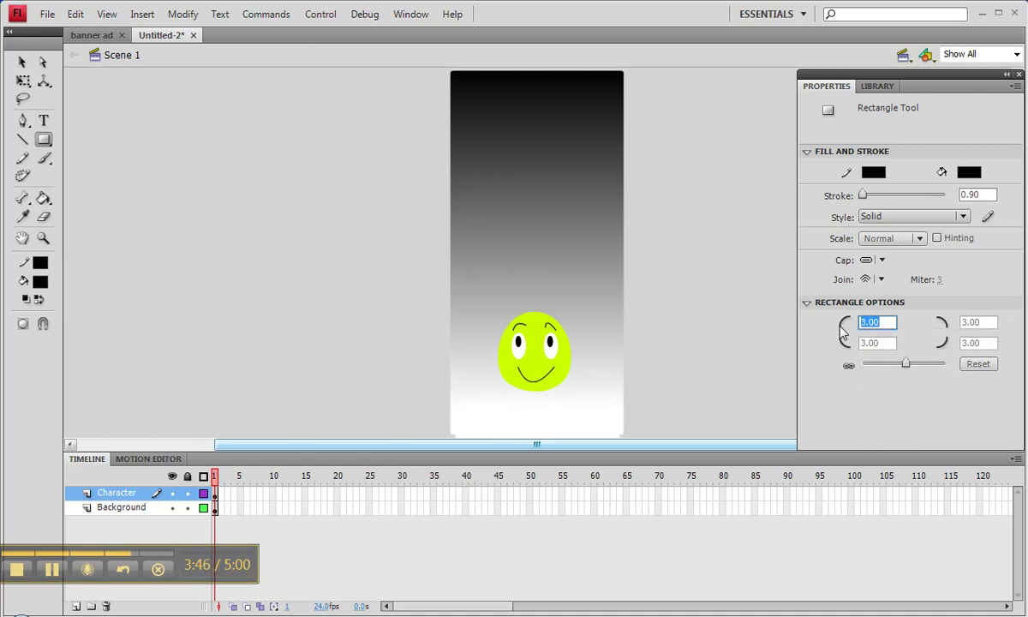
{"action": "type", "text": "0"}
{"action": "left_click", "coordinate": [907, 366]}
{"action": "left_click_drag", "start_coordinate": [907, 367], "coordinate": [903, 365]}
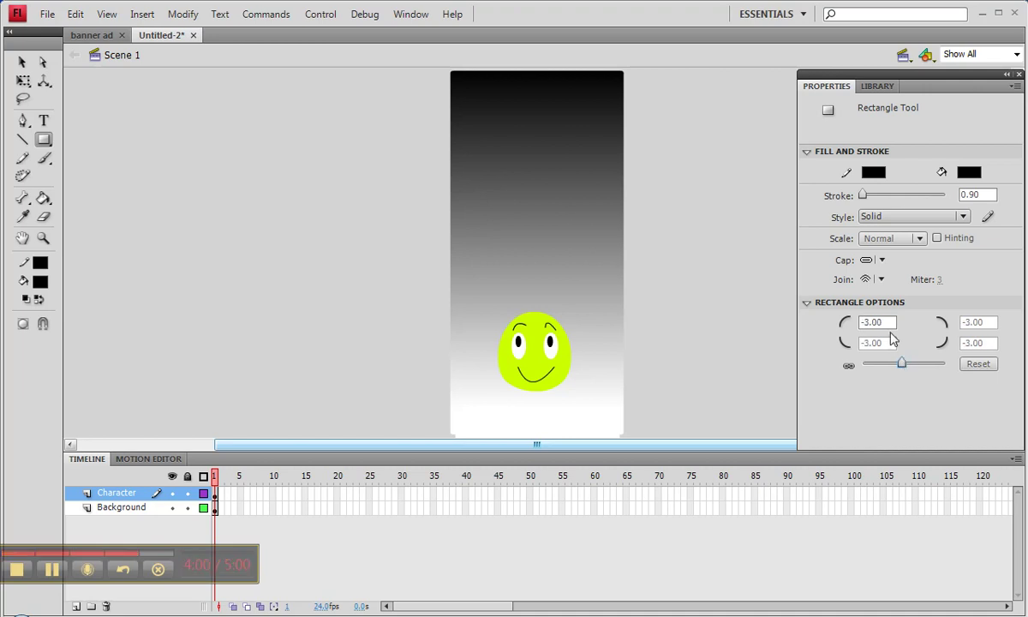
{"action": "left_click", "coordinate": [885, 322]}
{"action": "left_click_drag", "start_coordinate": [901, 364], "coordinate": [901, 365]}
{"action": "left_click_drag", "start_coordinate": [903, 367], "coordinate": [906, 365]}
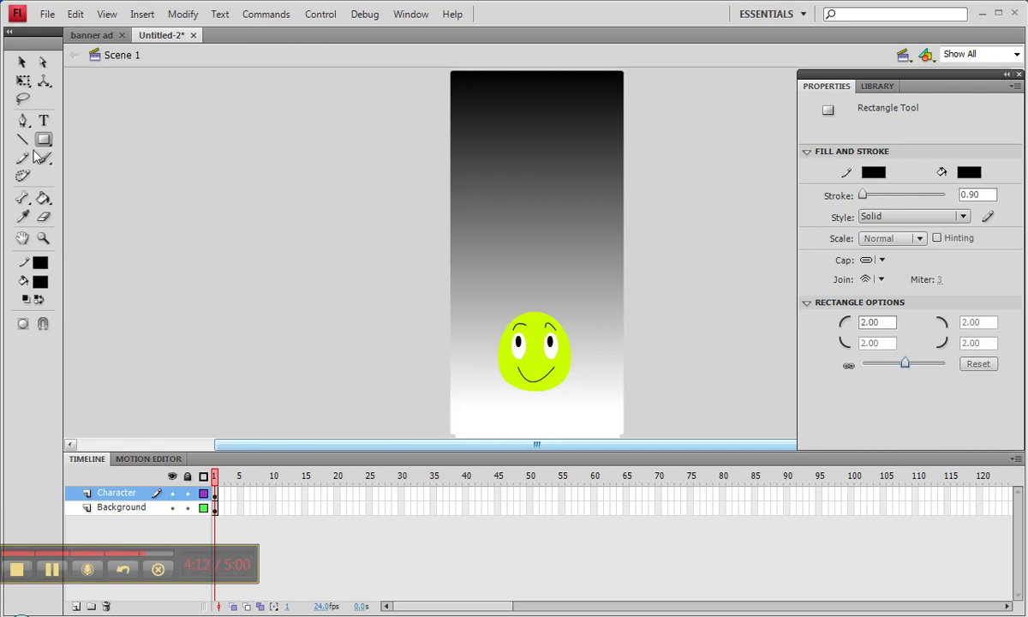
{"action": "left_click_drag", "start_coordinate": [520, 390], "coordinate": [547, 395]}
- Draw a wide outline-free oval below the neck as the body, filled with the lime green sampled from the head
{"action": "left_click", "coordinate": [43, 141]}
{"action": "left_click", "coordinate": [106, 159]}
{"action": "key", "text": "o"}
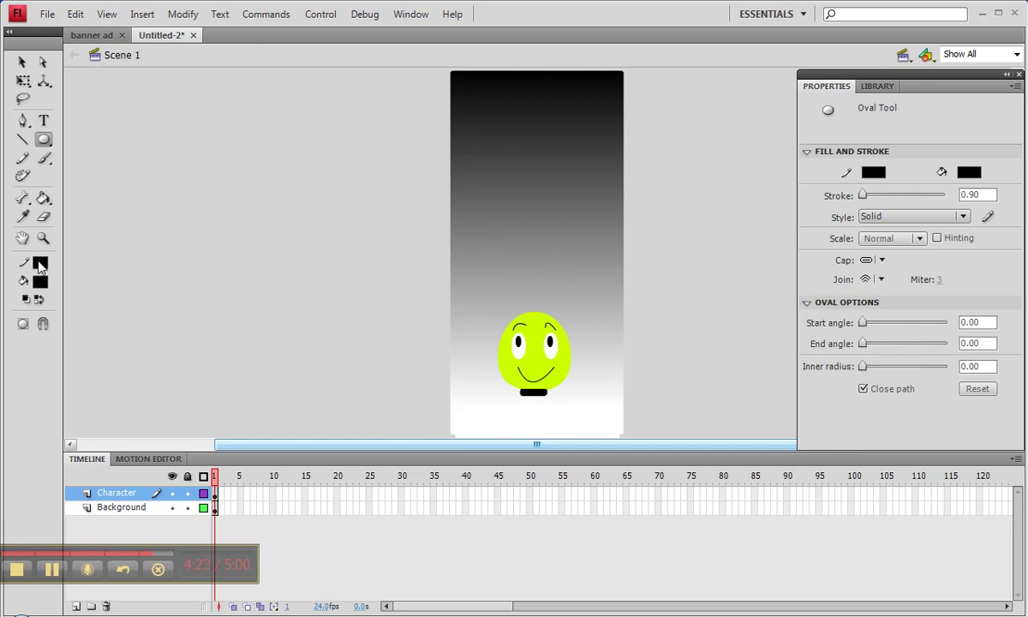
{"action": "left_click", "coordinate": [42, 267]}
{"action": "left_click", "coordinate": [39, 273]}
{"action": "left_click", "coordinate": [39, 266]}
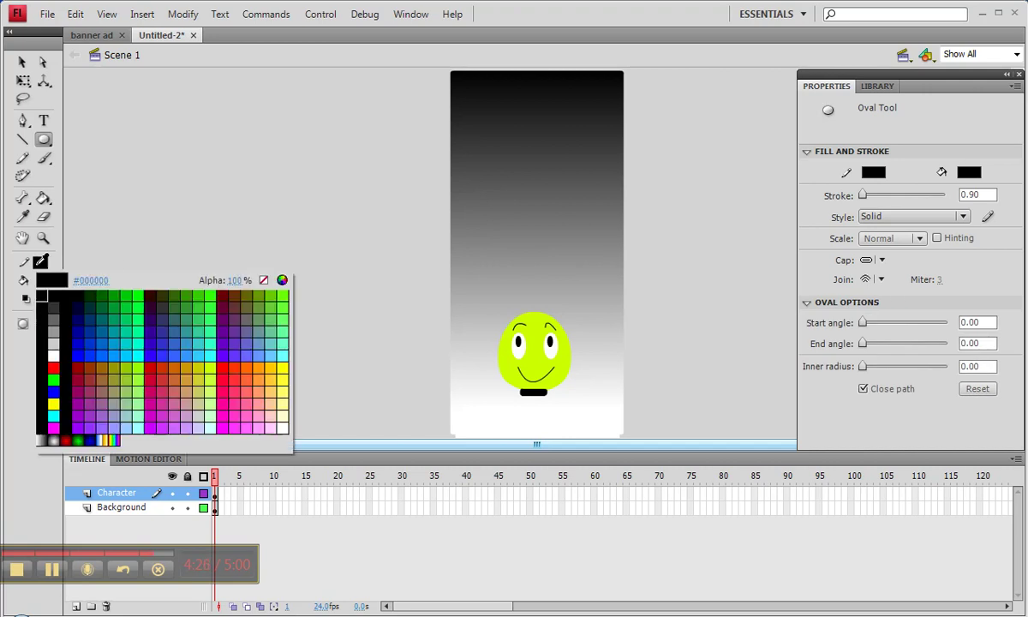
{"action": "left_click", "coordinate": [263, 282]}
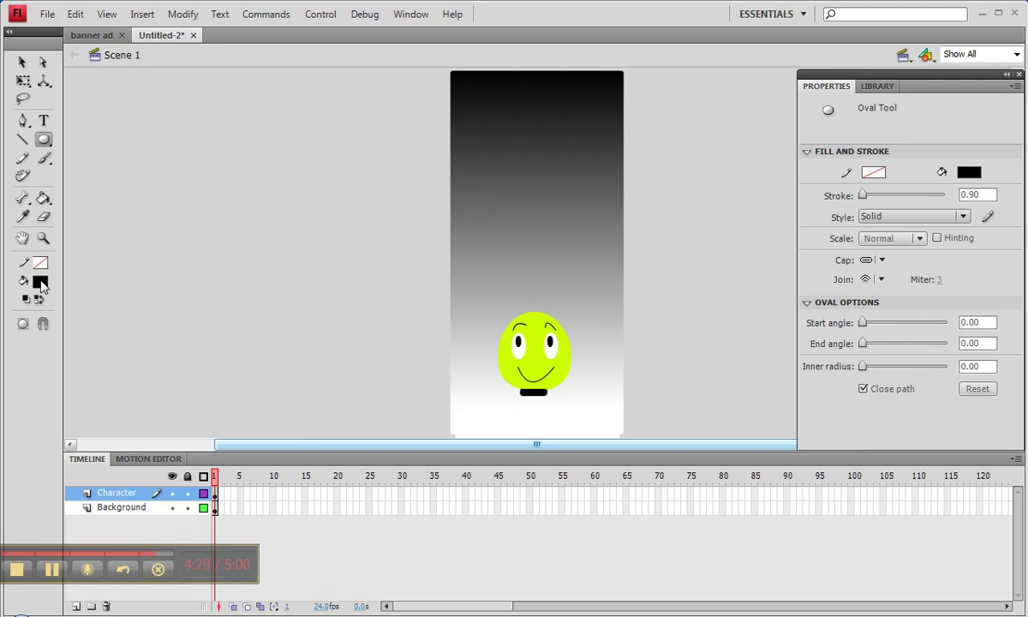
{"action": "left_click", "coordinate": [41, 283]}
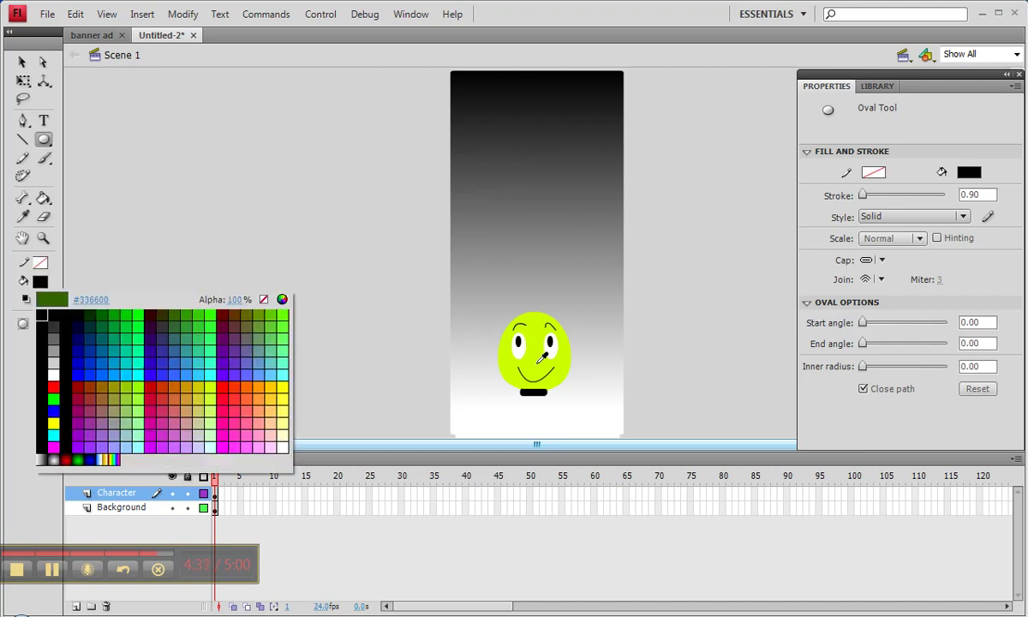
{"action": "left_click", "coordinate": [506, 335]}
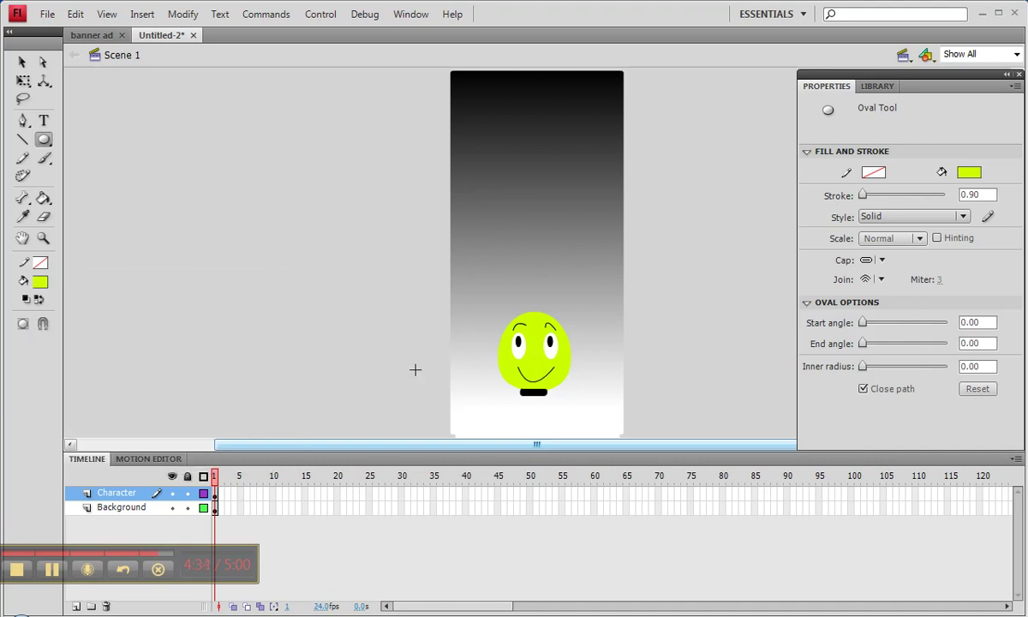
{"action": "left_click_drag", "start_coordinate": [488, 395], "coordinate": [578, 423]}
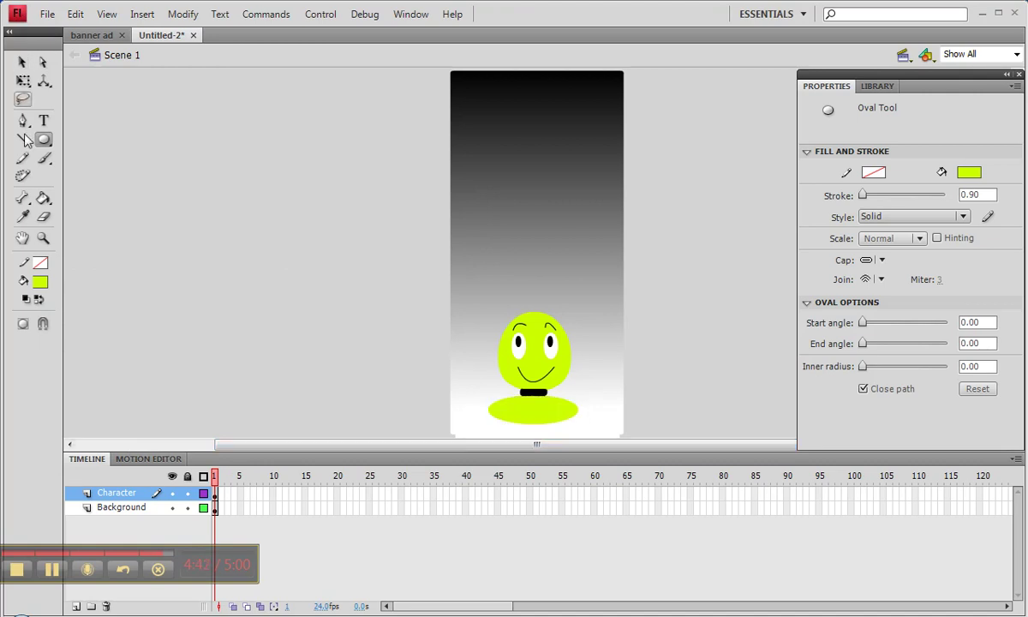